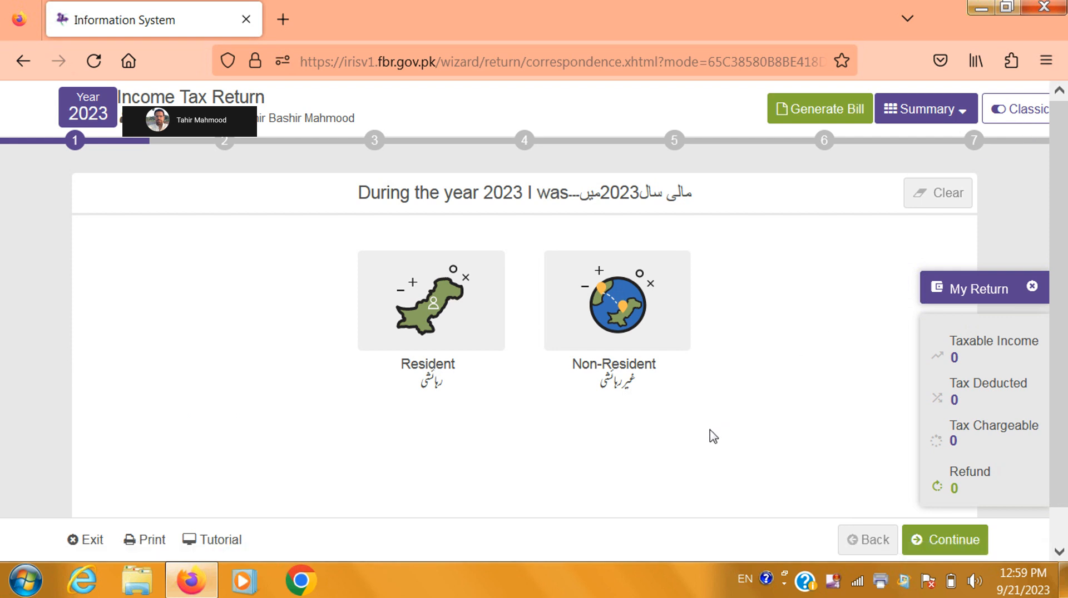
Declare Resident status for the year 2023 and open Salary as the source of income
{"action": "left_click", "coordinate": [458, 332]}
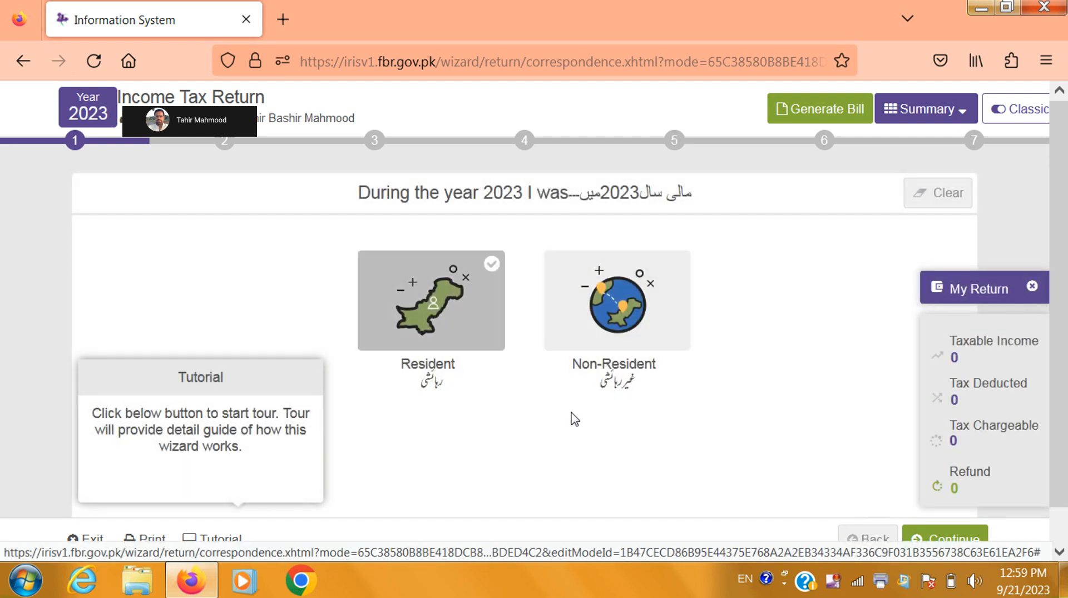
{"action": "left_click", "coordinate": [957, 543]}
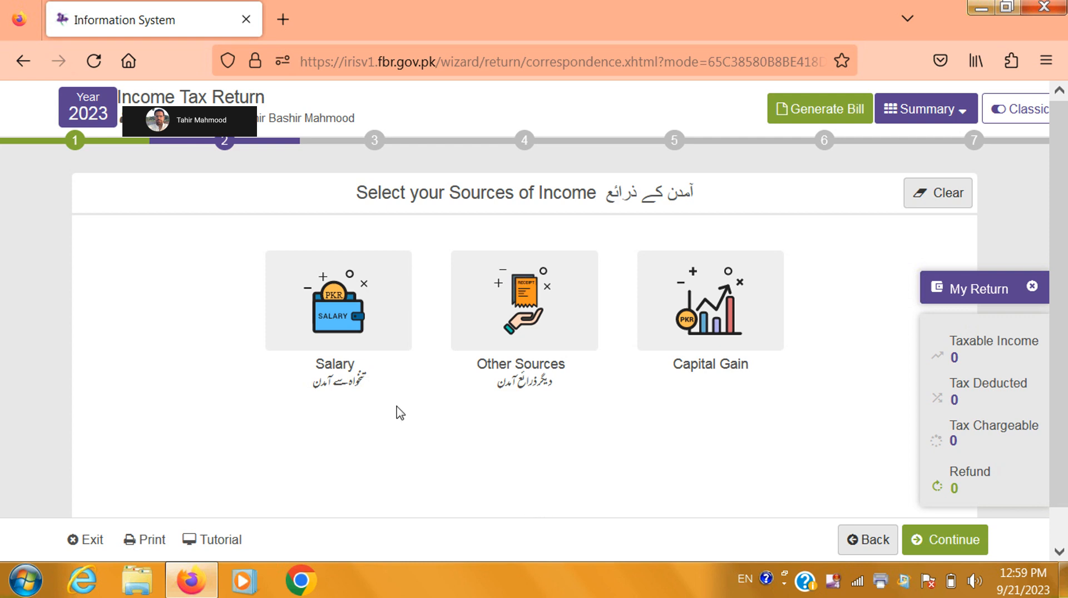
{"action": "left_click", "coordinate": [370, 335]}
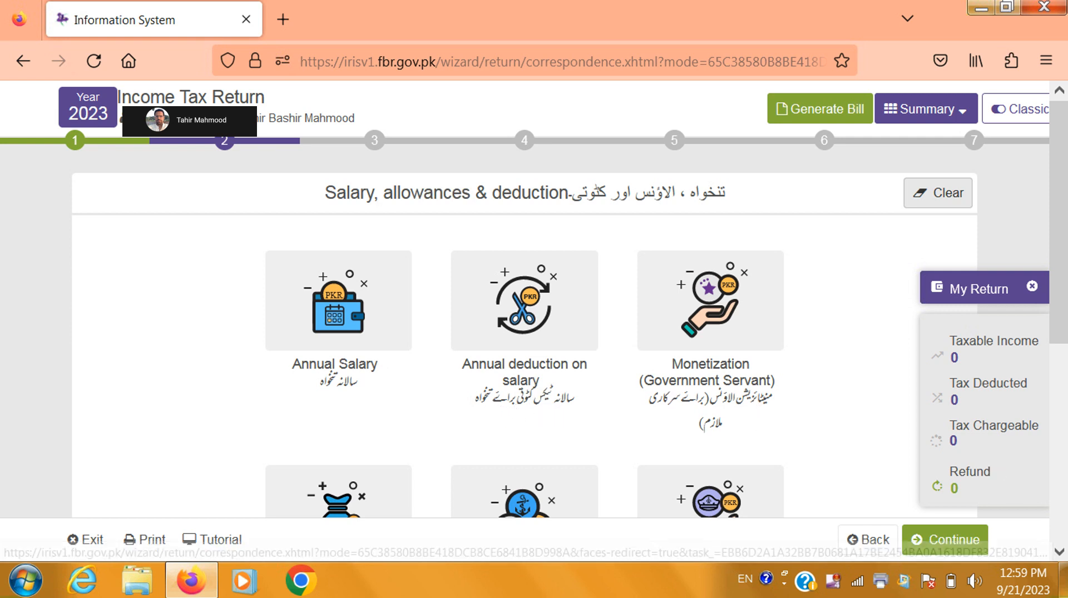
Record the annual salary with a total amount of 490,000 and an exempt amount of 600,000, and save it
{"action": "left_click", "coordinate": [1060, 553]}
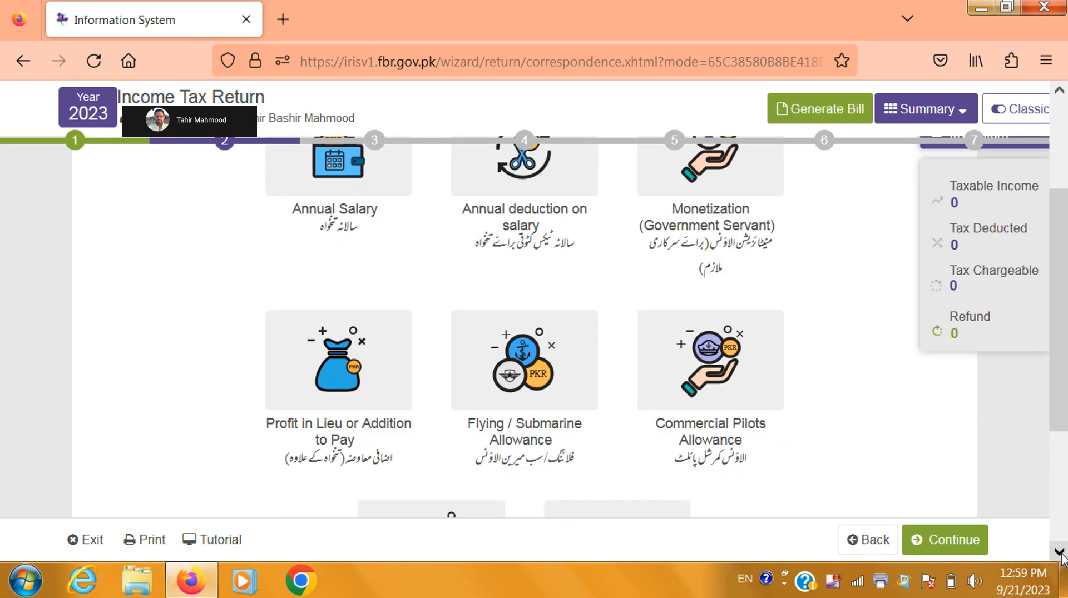
{"action": "left_click", "coordinate": [1059, 553]}
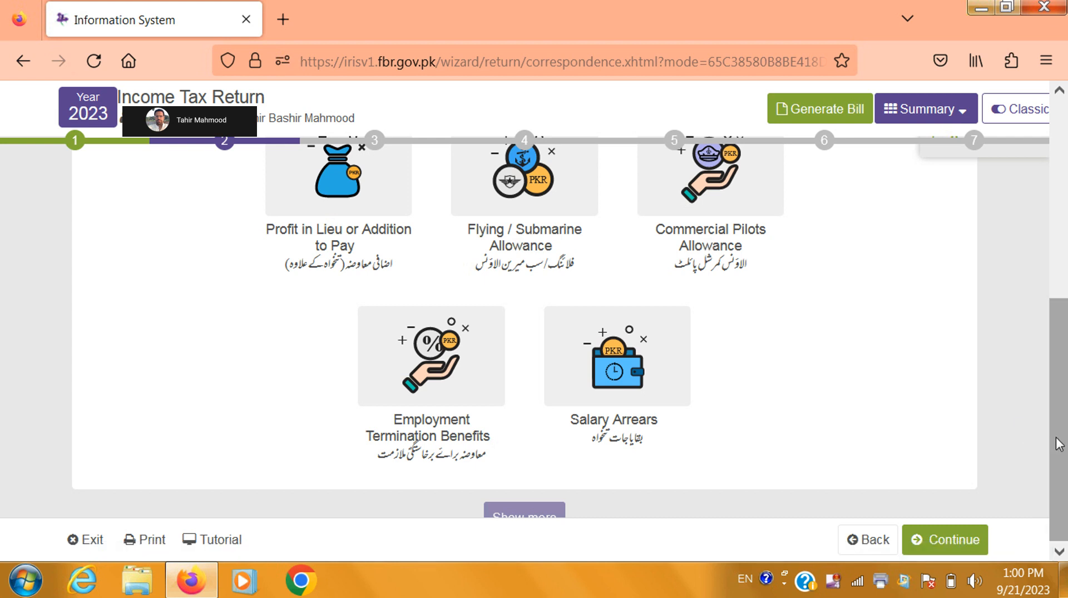
{"action": "left_click_drag", "start_coordinate": [1058, 445], "coordinate": [1058, 234]}
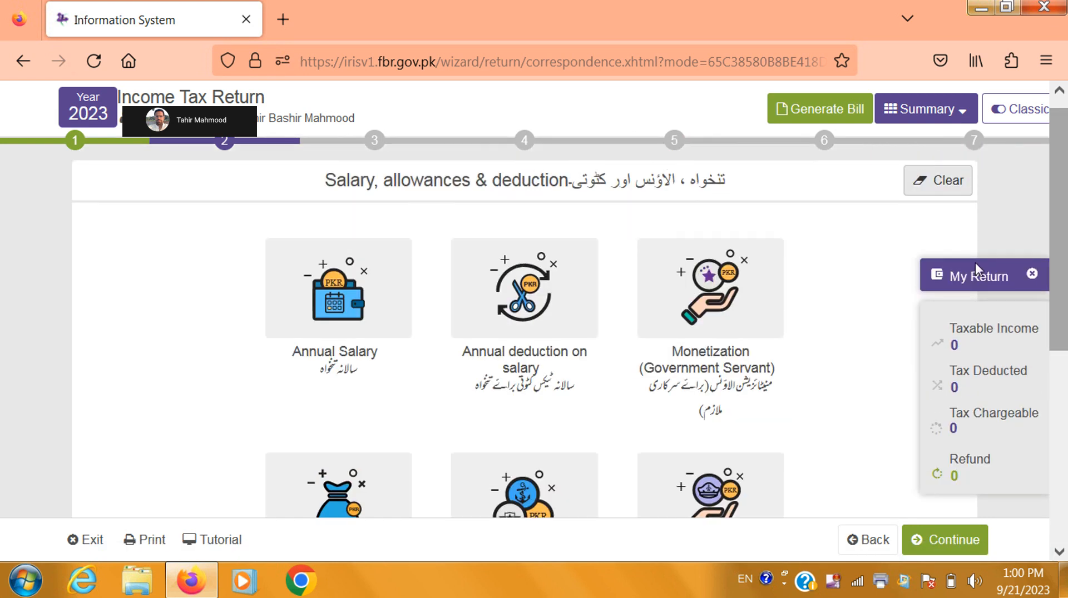
{"action": "left_click", "coordinate": [314, 321]}
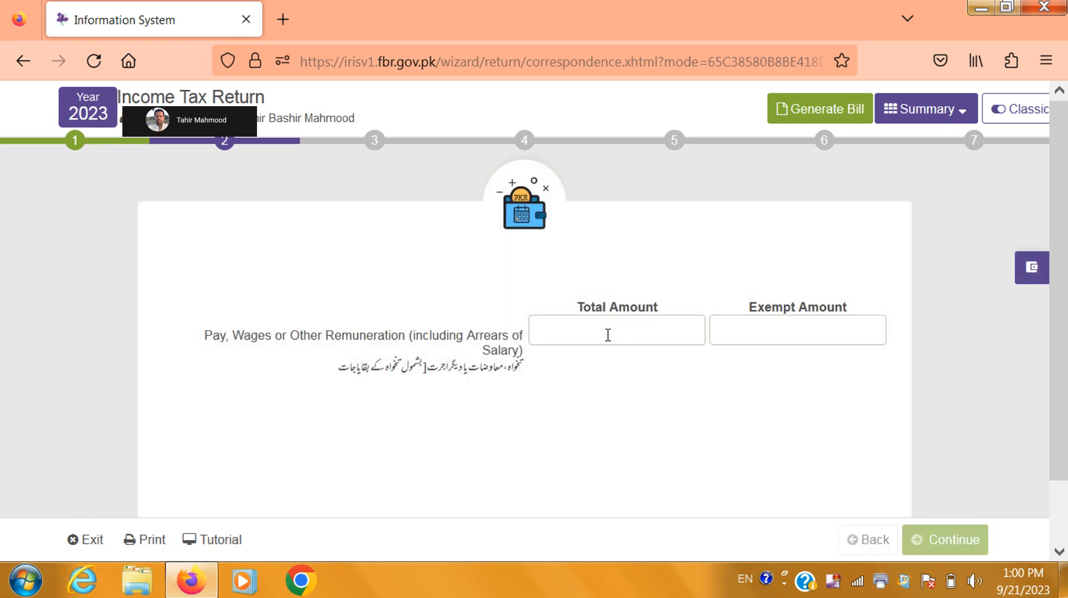
{"action": "left_click", "coordinate": [608, 335]}
{"action": "type", "text": "490,000"}
{"action": "left_click", "coordinate": [729, 329]}
{"action": "type", "text": "600,000"}
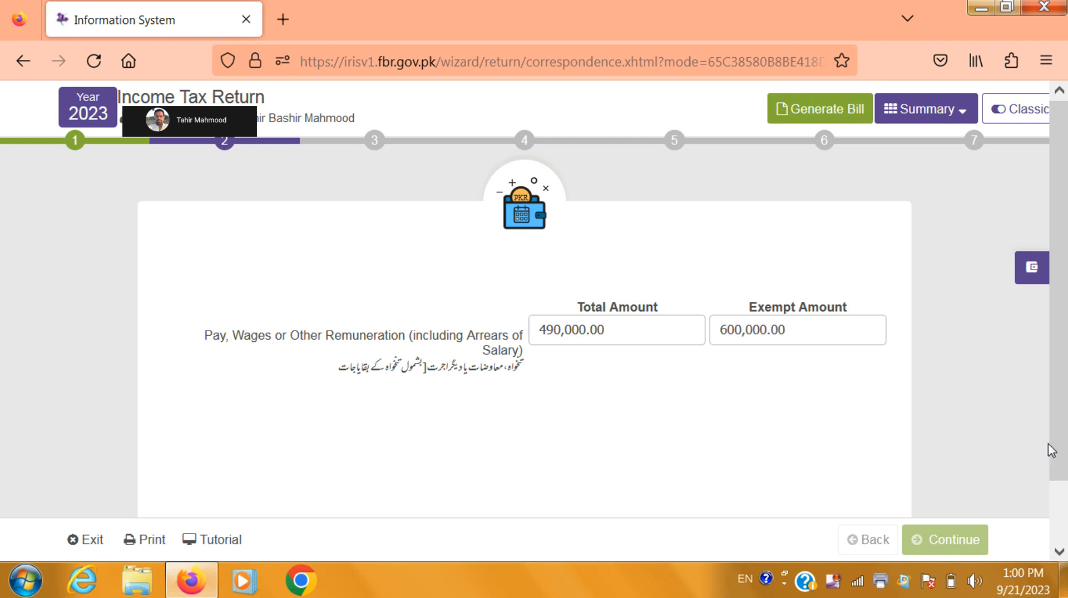
{"action": "left_click_drag", "start_coordinate": [1059, 443], "coordinate": [1062, 542]}
{"action": "left_click", "coordinate": [871, 508]}
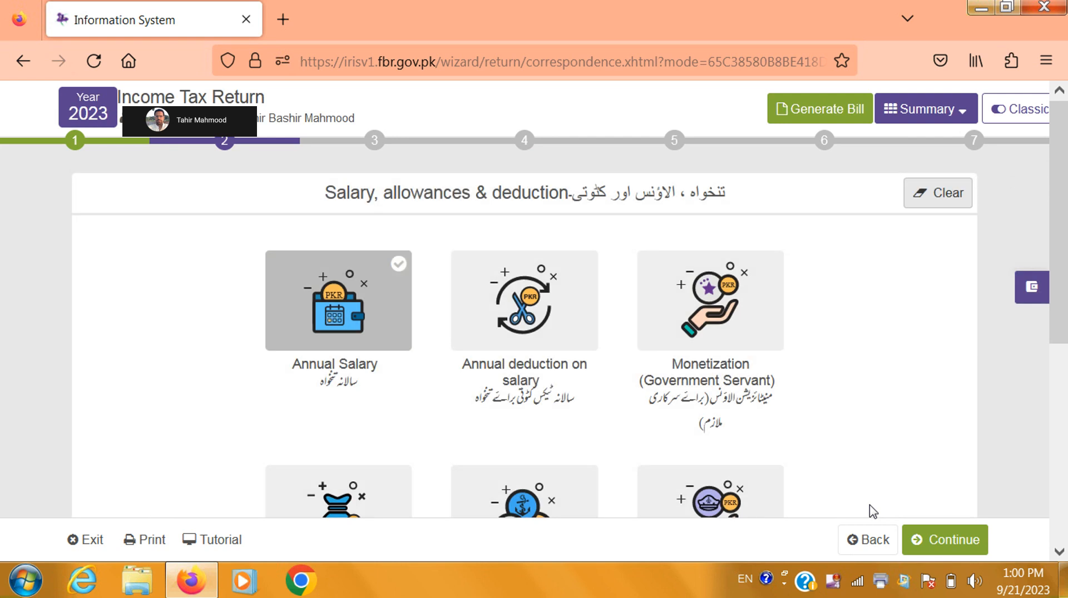
View the annual deduction on salary form and return to the salary categories with its amounts left blank
{"action": "left_click", "coordinate": [531, 341]}
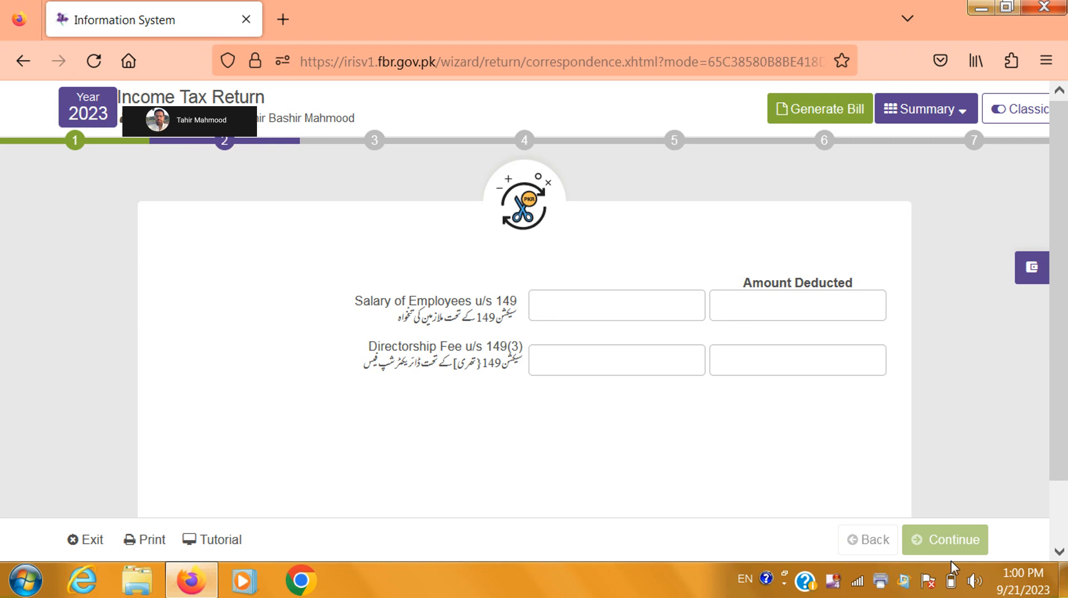
{"action": "left_click_drag", "start_coordinate": [1060, 407], "coordinate": [1063, 497]}
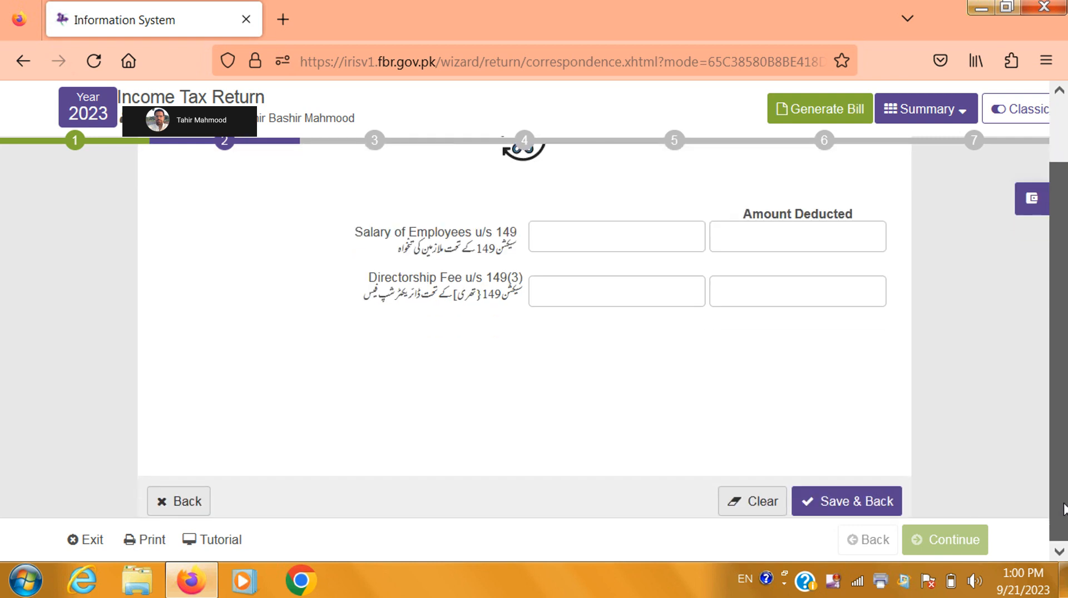
{"action": "left_click", "coordinate": [860, 503]}
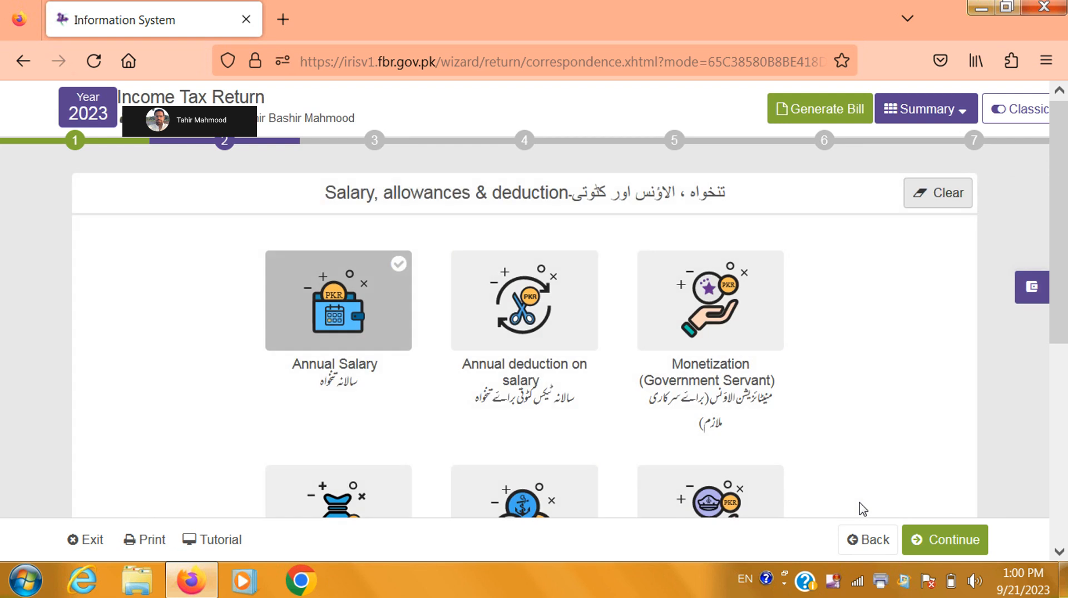
Proceed past the salary, income source and tax credit pages to the tax deductions page without adding other entries
{"action": "left_click", "coordinate": [562, 341]}
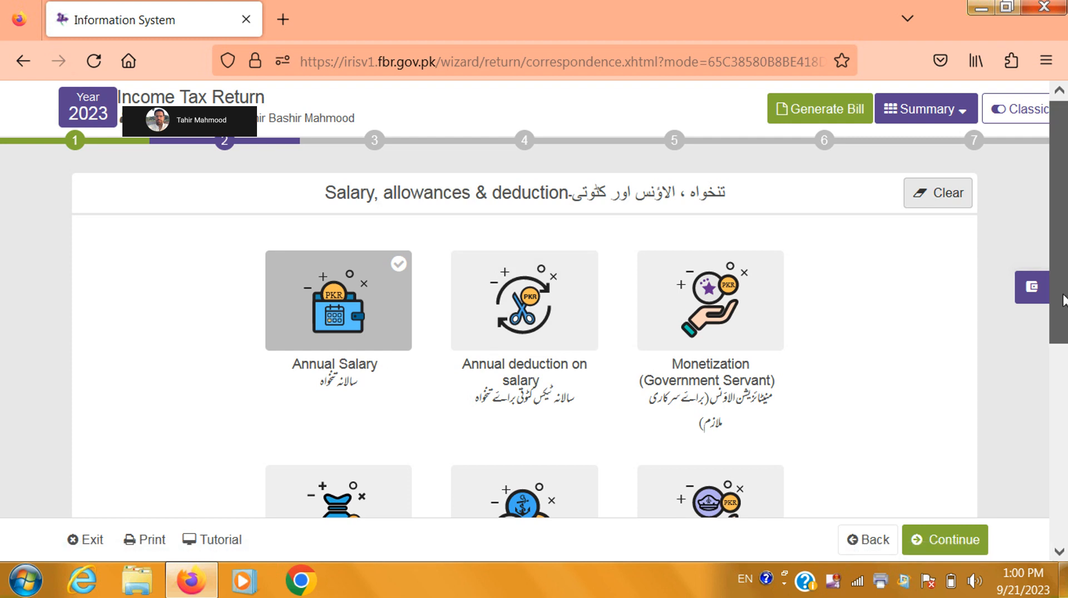
{"action": "scroll", "coordinate": [1064, 278], "scroll_direction": "down", "scroll_amount": 3}
{"action": "scroll", "coordinate": [1064, 278], "scroll_direction": "down", "scroll_amount": 2}
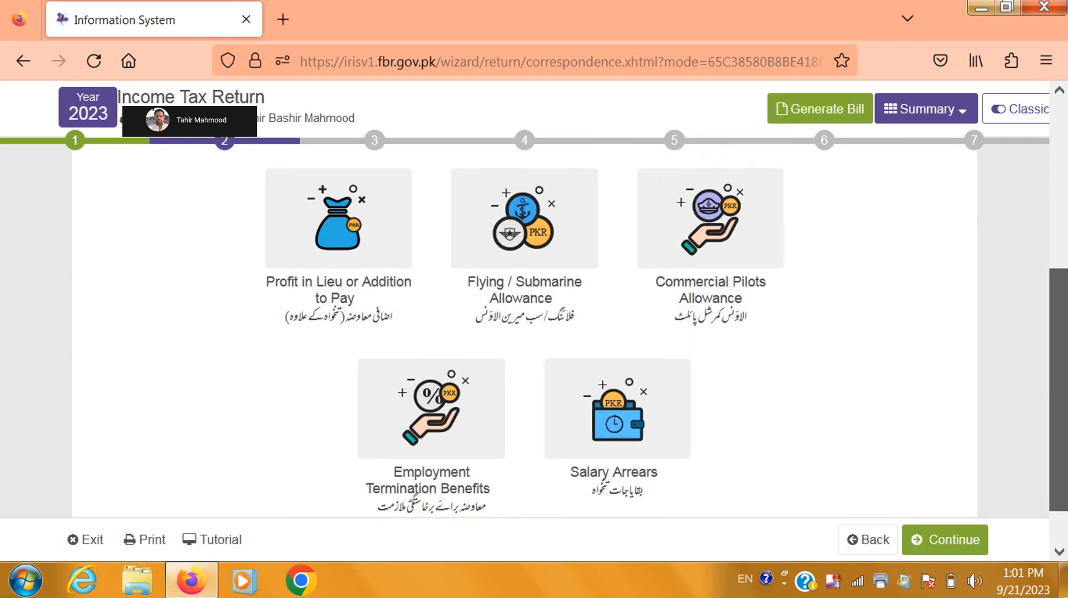
{"action": "scroll", "coordinate": [1064, 278], "scroll_direction": "up", "scroll_amount": 3}
{"action": "scroll", "coordinate": [1064, 279], "scroll_direction": "up", "scroll_amount": 1}
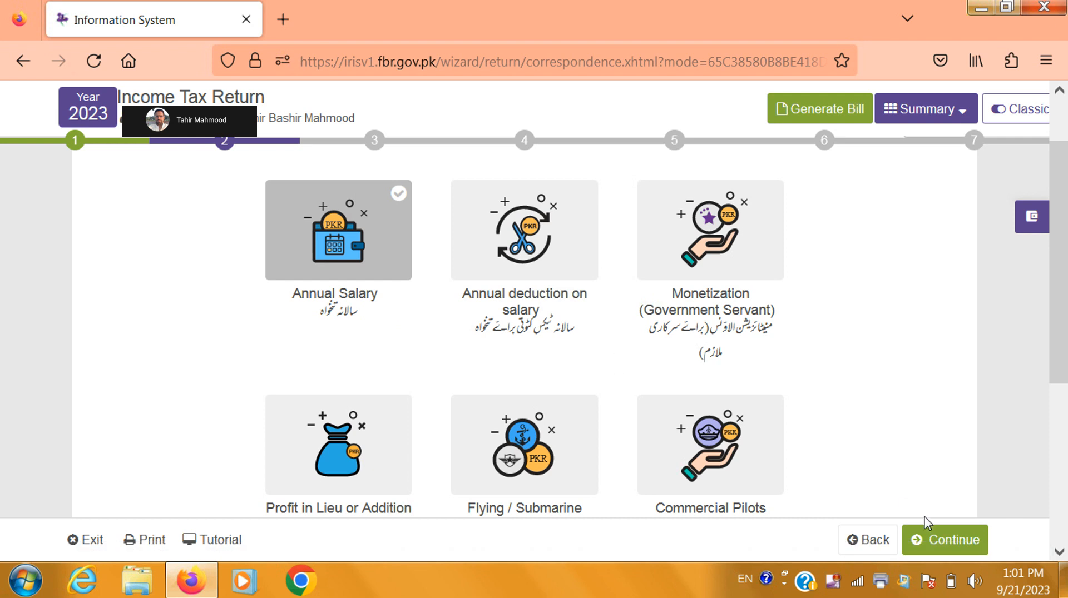
{"action": "left_click", "coordinate": [940, 548]}
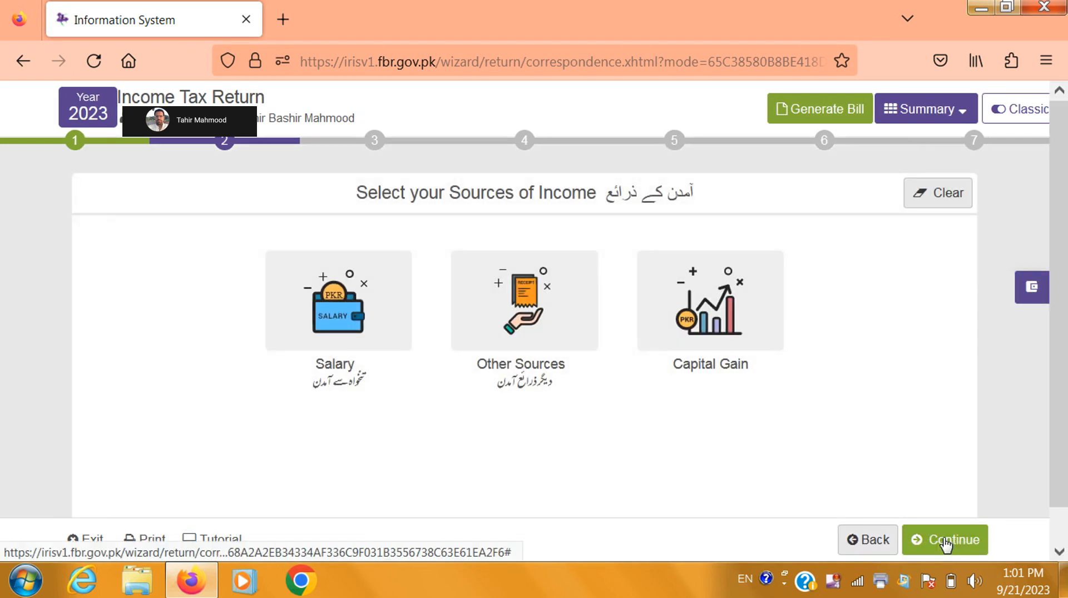
{"action": "left_click", "coordinate": [942, 545]}
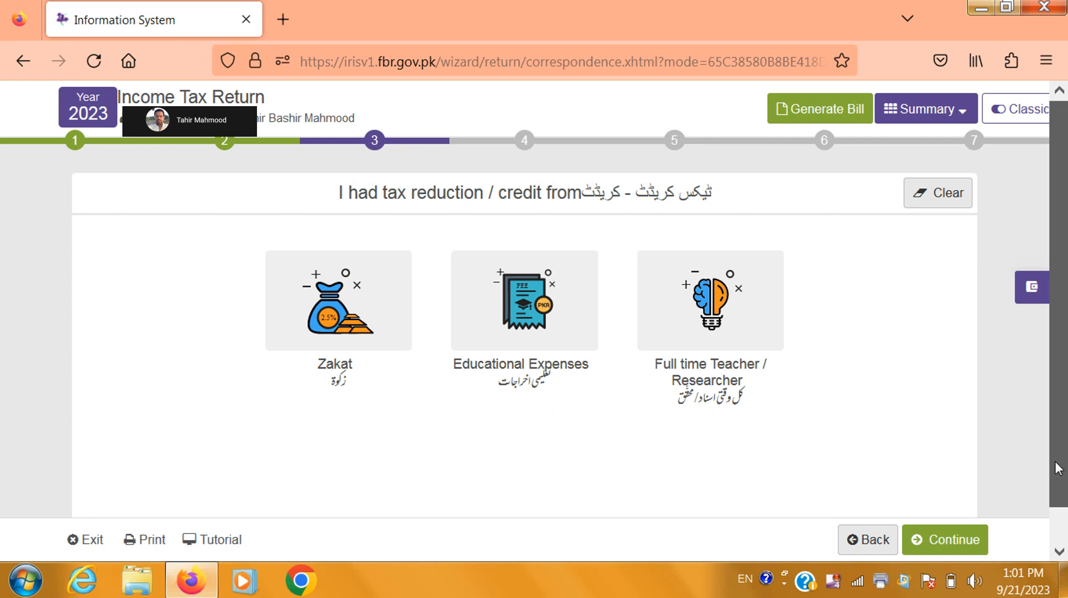
{"action": "left_click_drag", "start_coordinate": [1057, 456], "coordinate": [1060, 503]}
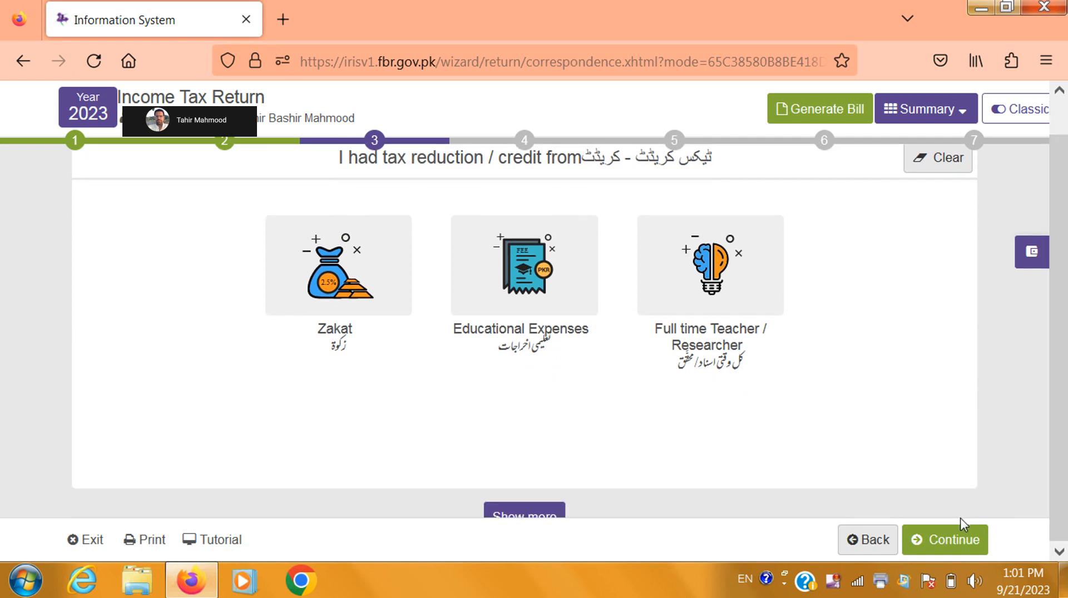
{"action": "left_click", "coordinate": [952, 543]}
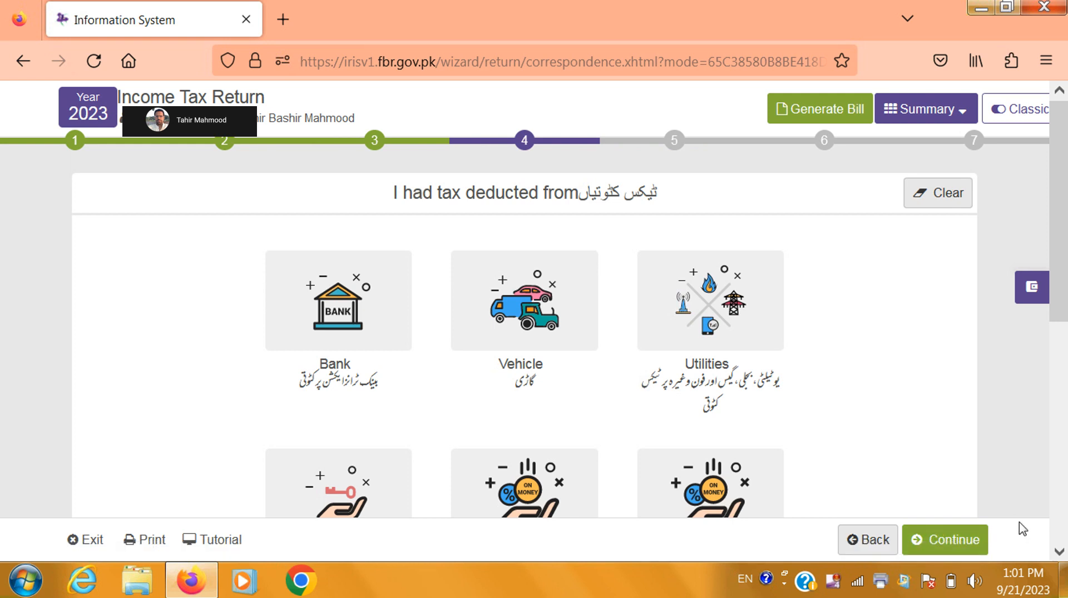
Look through the utility bill categories under tax deductions and return without adding any
{"action": "left_click", "coordinate": [742, 327]}
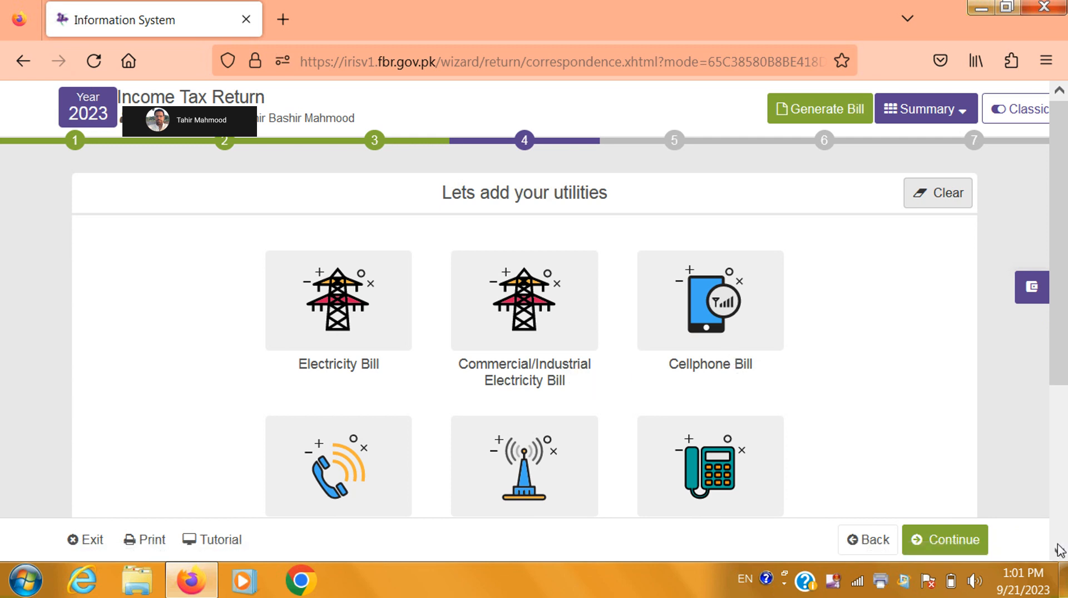
{"action": "scroll", "coordinate": [1059, 556], "scroll_direction": "down", "scroll_amount": 3}
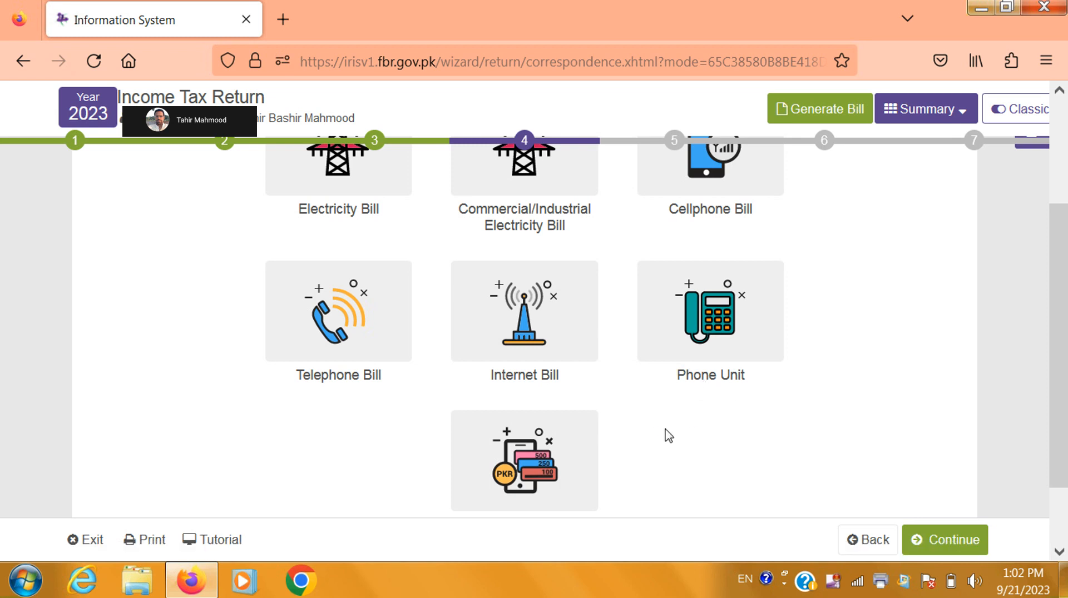
{"action": "left_click", "coordinate": [1060, 554]}
{"action": "left_click", "coordinate": [1059, 554]}
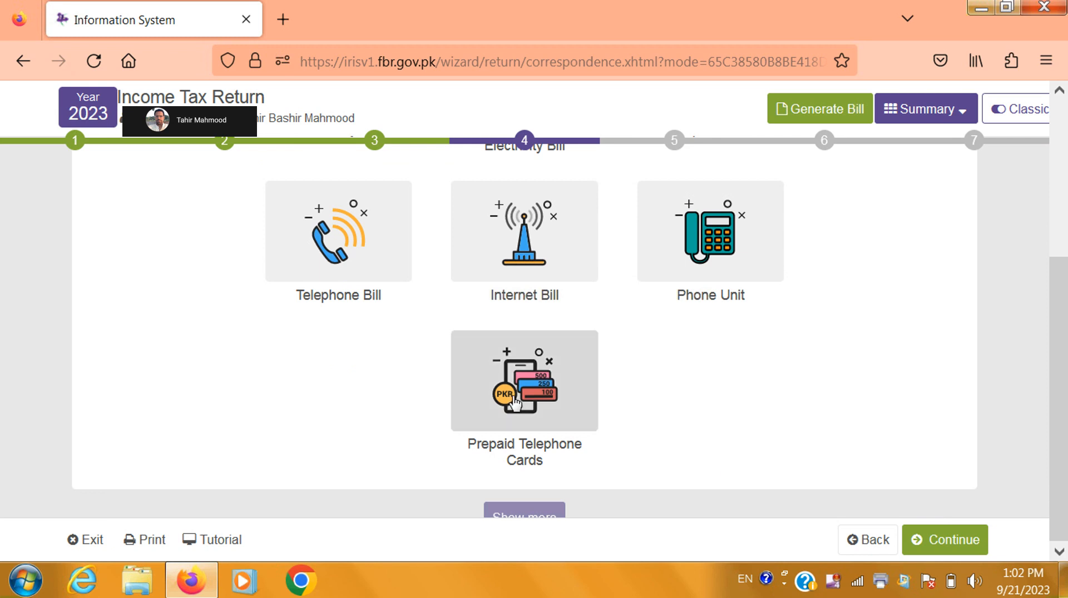
{"action": "left_click", "coordinate": [961, 545]}
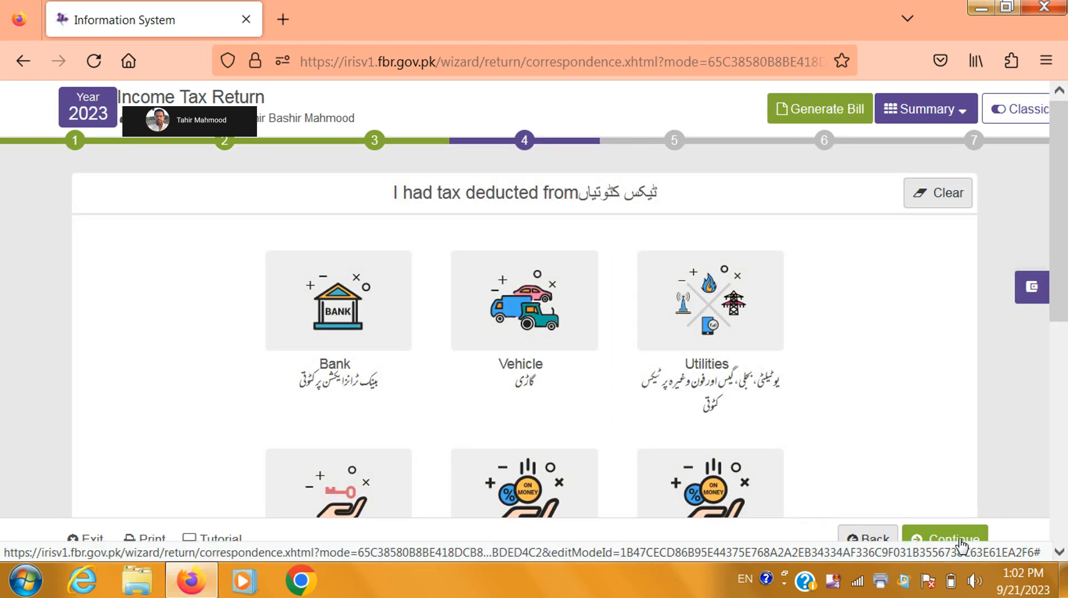
View the property sale or transfer deduction form (u/s 236C) and return to tax deductions with its amounts left blank
{"action": "scroll", "coordinate": [1065, 306], "scroll_direction": "down", "scroll_amount": 3}
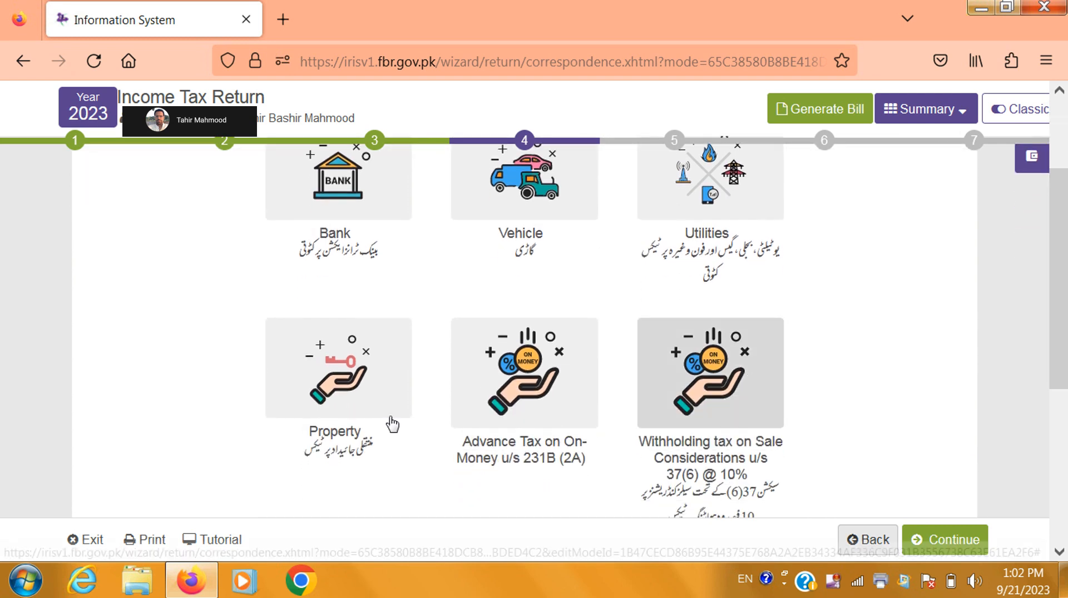
{"action": "left_click", "coordinate": [366, 389]}
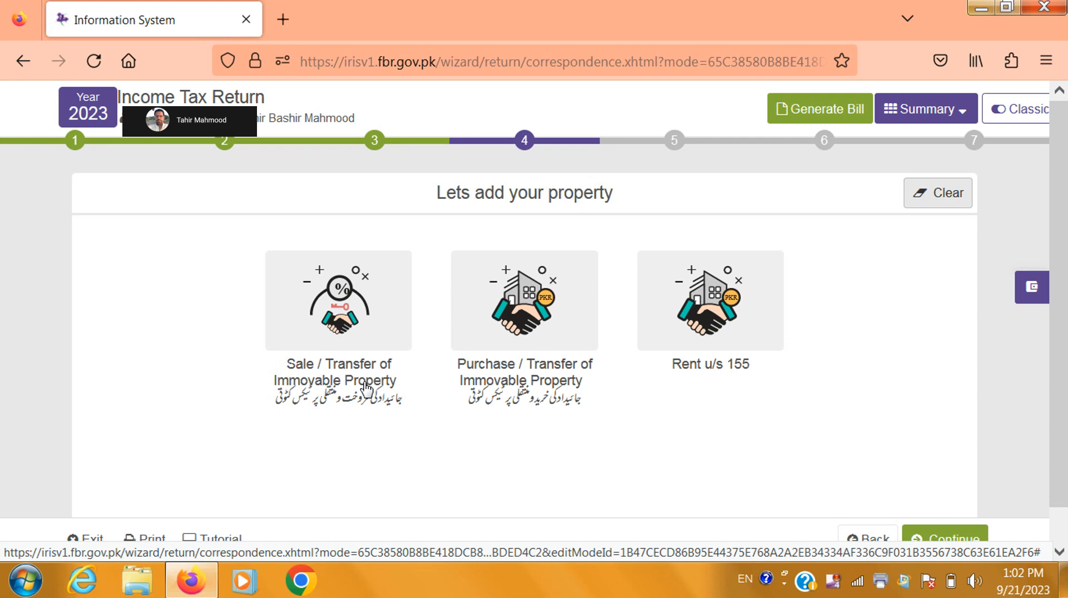
{"action": "left_click", "coordinate": [364, 340]}
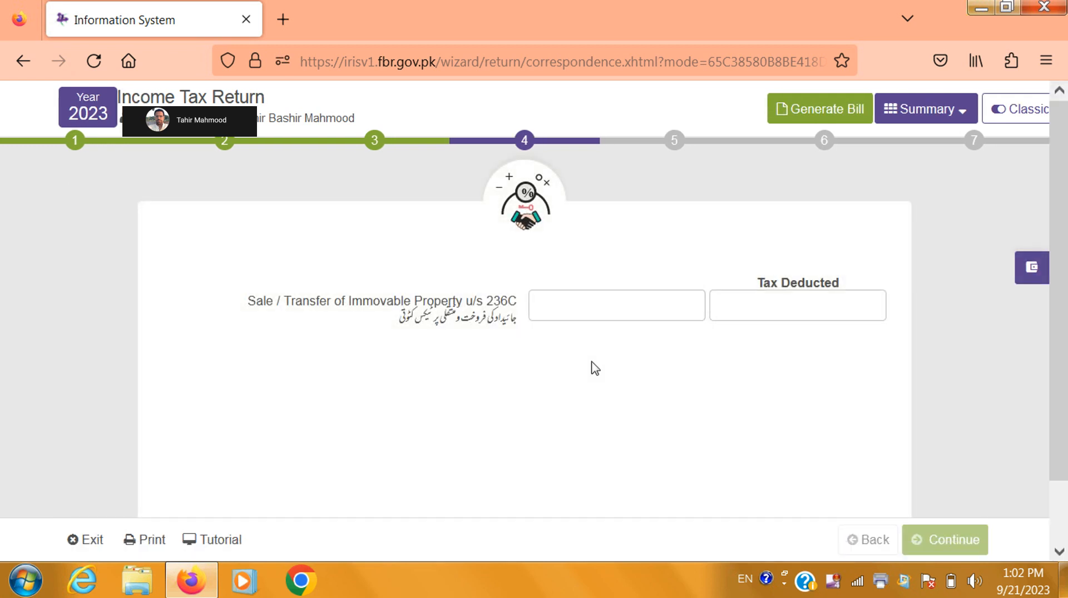
{"action": "left_click", "coordinate": [597, 295]}
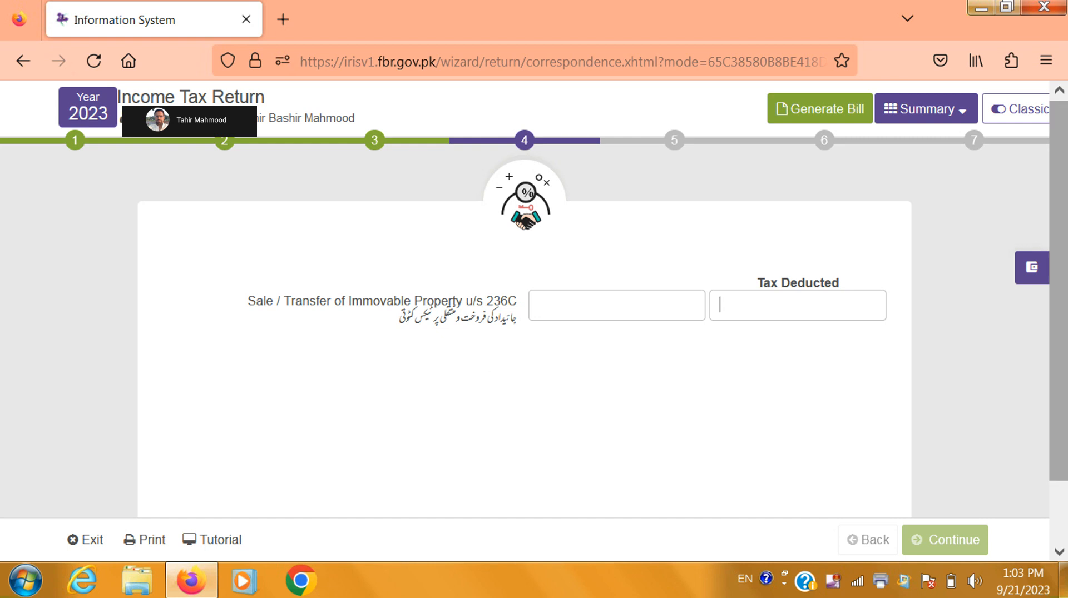
{"action": "scroll", "coordinate": [1059, 334], "scroll_direction": "down", "scroll_amount": 2}
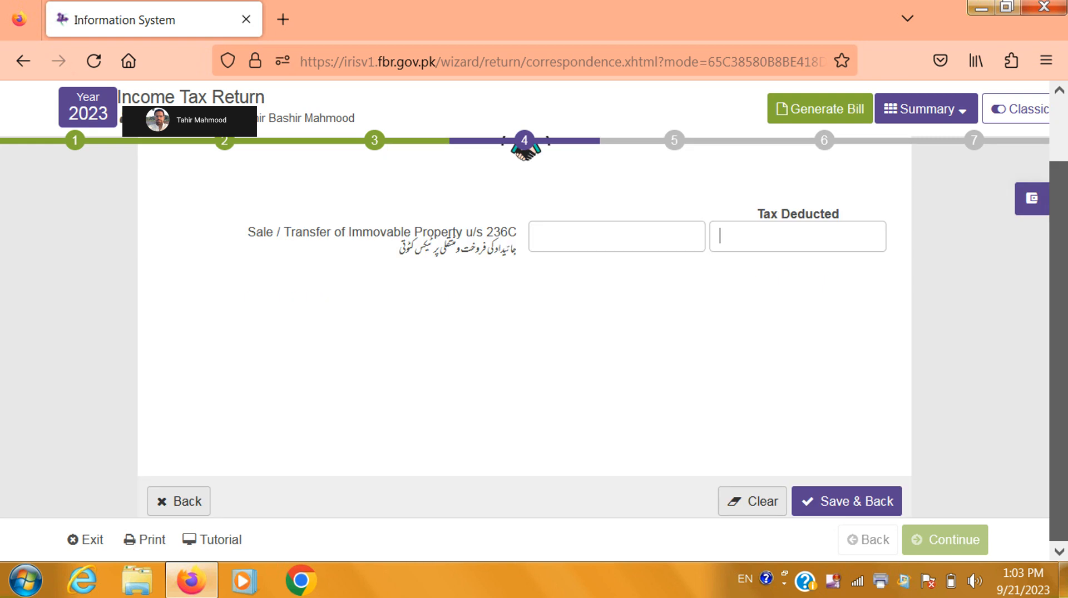
{"action": "left_click", "coordinate": [854, 512]}
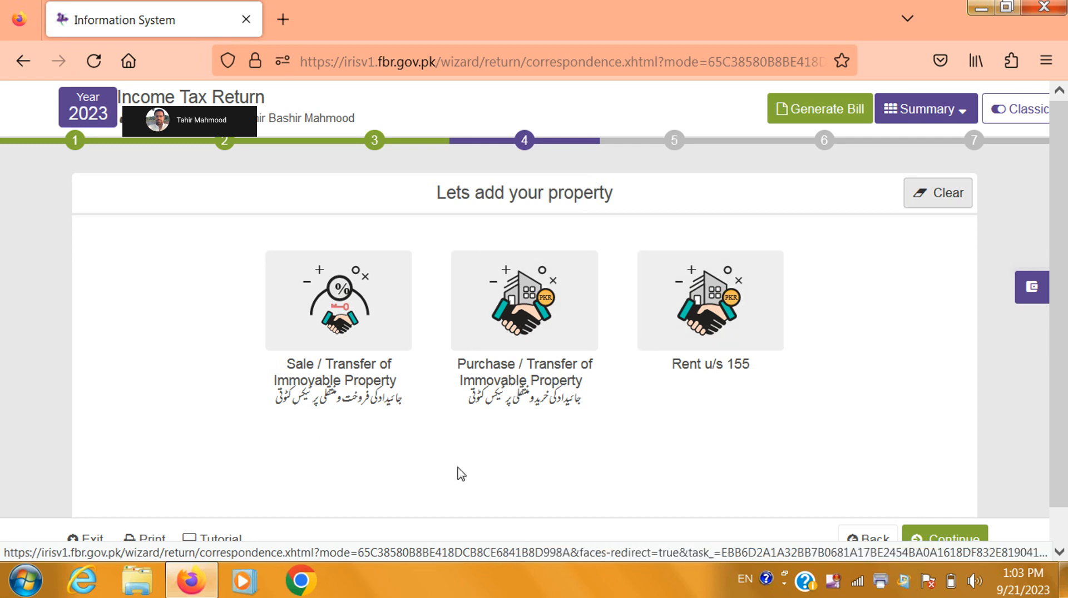
{"action": "left_click", "coordinate": [933, 544]}
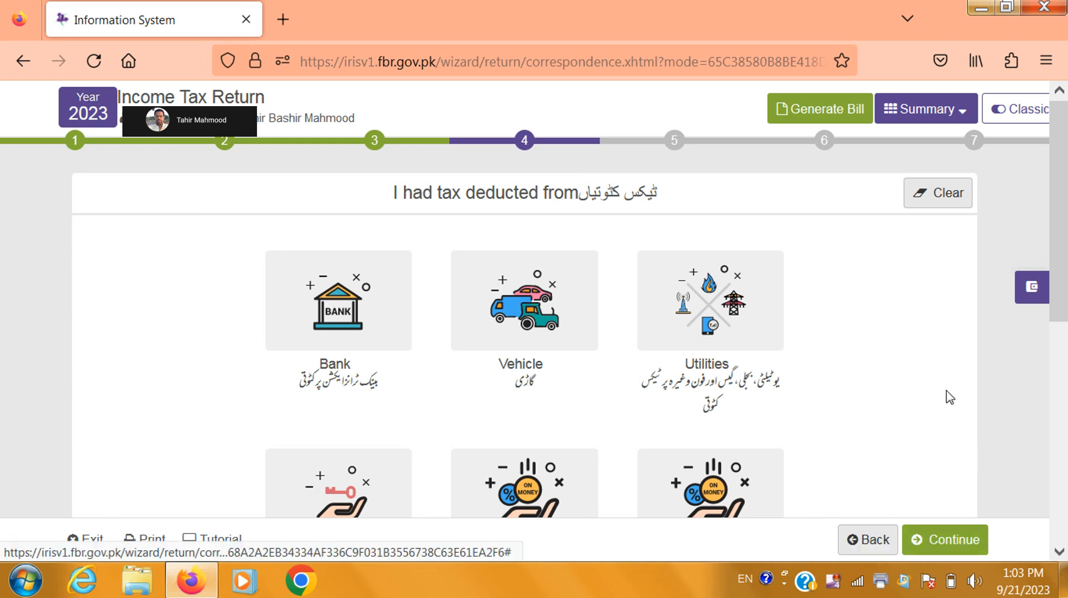
Finish the tax deductions page without entries and proceed to the wealth statement
{"action": "left_click_drag", "start_coordinate": [1059, 233], "coordinate": [1064, 325]}
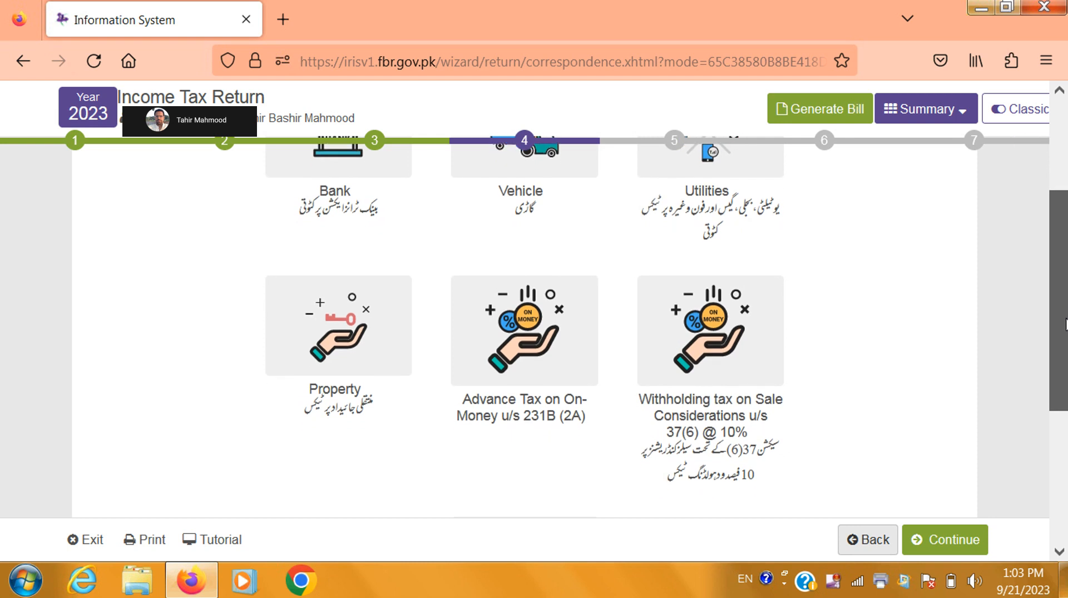
{"action": "left_click_drag", "start_coordinate": [1067, 325], "coordinate": [1065, 340]}
{"action": "left_click", "coordinate": [963, 544]}
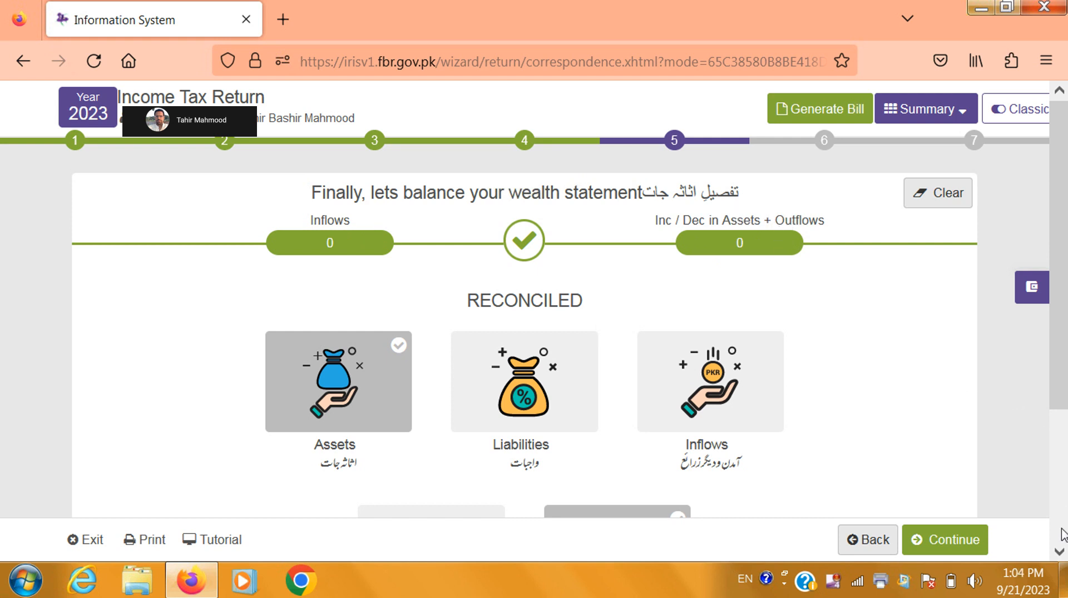
Open Liabilities in the wealth statement and try to save the non-business credit entry with blank fields
{"action": "left_click", "coordinate": [1060, 552]}
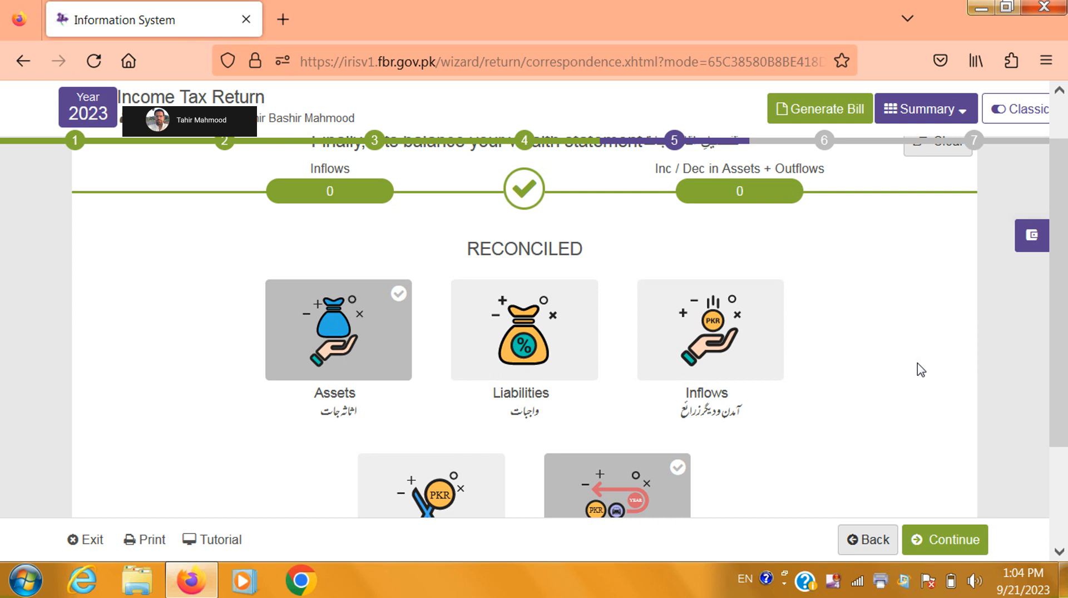
{"action": "left_click", "coordinate": [558, 358]}
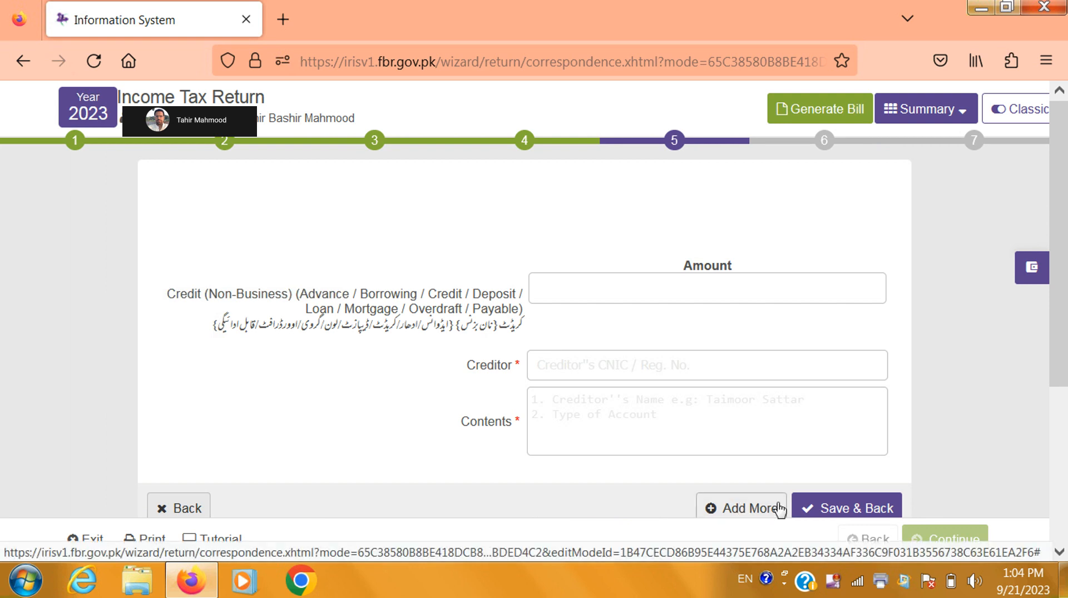
{"action": "left_click", "coordinate": [822, 508]}
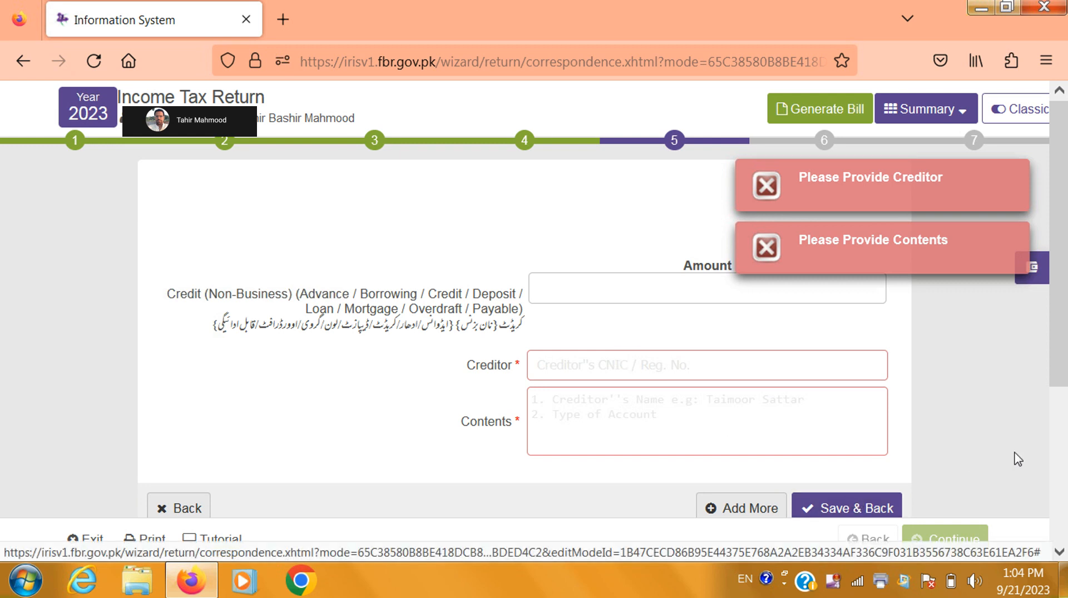
Leave the blank liabilities entry and save 490,000 under Inflows as income declared per return for the year subject to normal tax
{"action": "mouse_move", "coordinate": [1062, 339]}
{"action": "left_mouse_down"}
{"action": "mouse_move", "coordinate": [1064, 367]}
{"action": "mouse_move", "coordinate": [1065, 350]}
{"action": "left_mouse_up"}
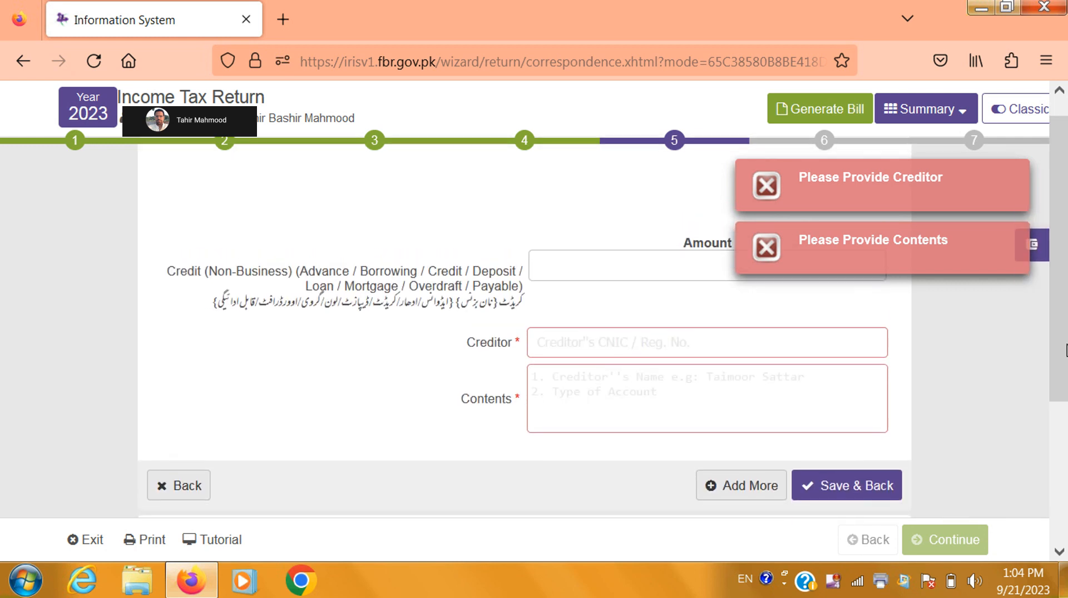
{"action": "left_click", "coordinate": [187, 482]}
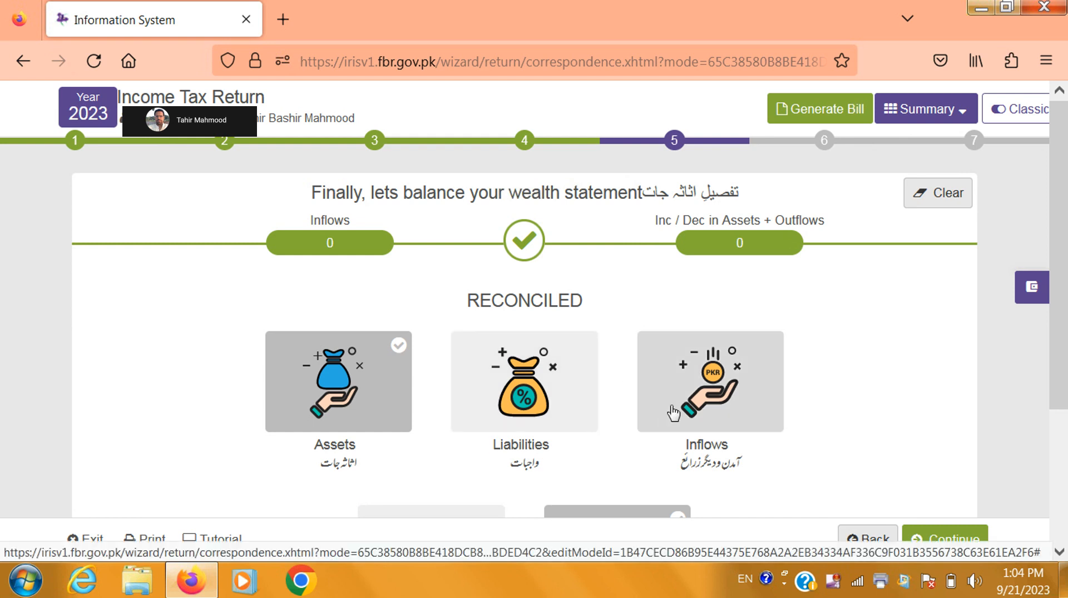
{"action": "left_click", "coordinate": [698, 411]}
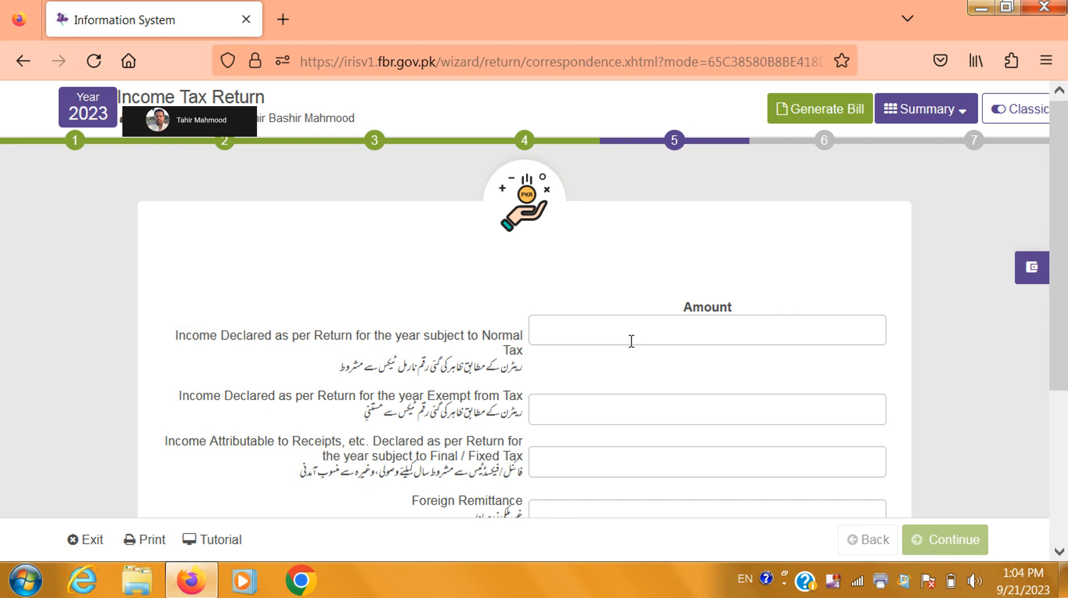
{"action": "left_click", "coordinate": [632, 341]}
{"action": "type", "text": "490,000"}
{"action": "left_click_drag", "start_coordinate": [1057, 331], "coordinate": [1058, 481]}
{"action": "left_click", "coordinate": [857, 515]}
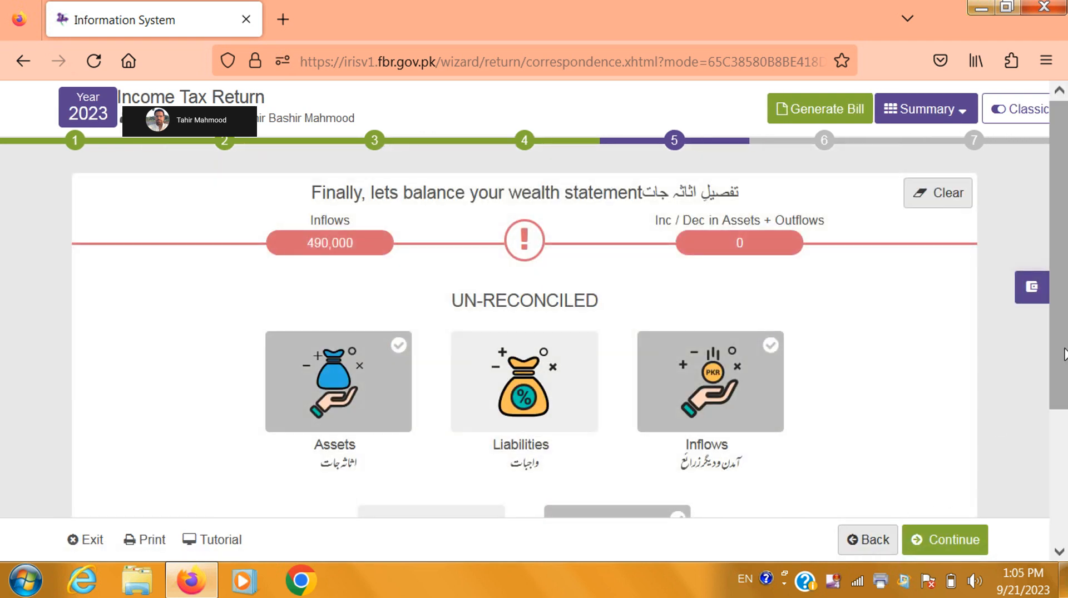
Record 490,000 as Other Personal / Household Expenses under the Personal Expenses outflows and save the entry
{"action": "left_click_drag", "start_coordinate": [1065, 356], "coordinate": [1058, 472]}
{"action": "left_click", "coordinate": [470, 425]}
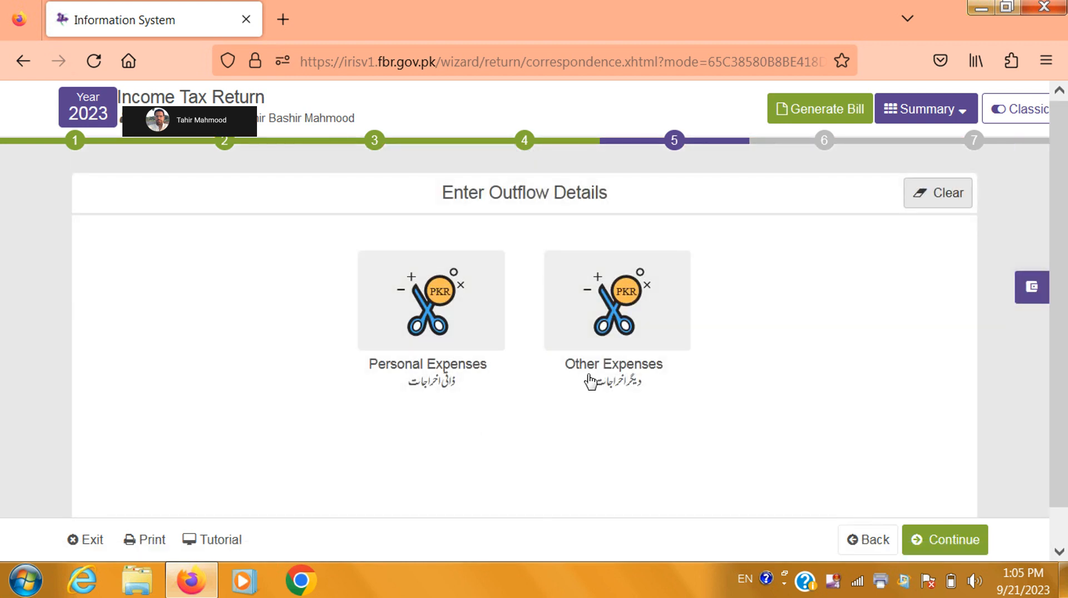
{"action": "left_click", "coordinate": [435, 340]}
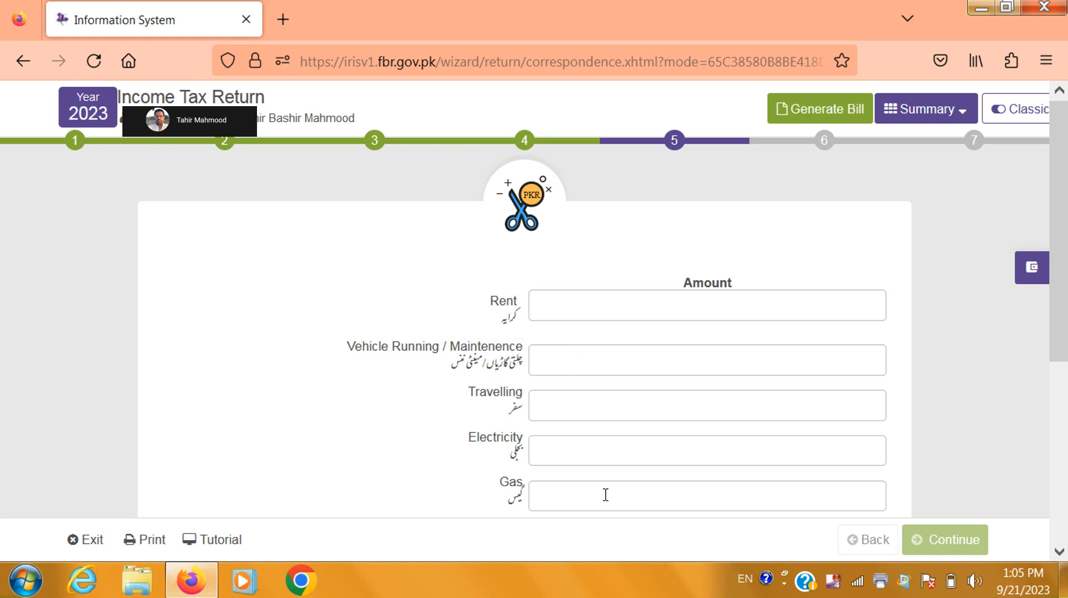
{"action": "scroll", "coordinate": [1061, 564], "scroll_direction": "down", "scroll_amount": 2}
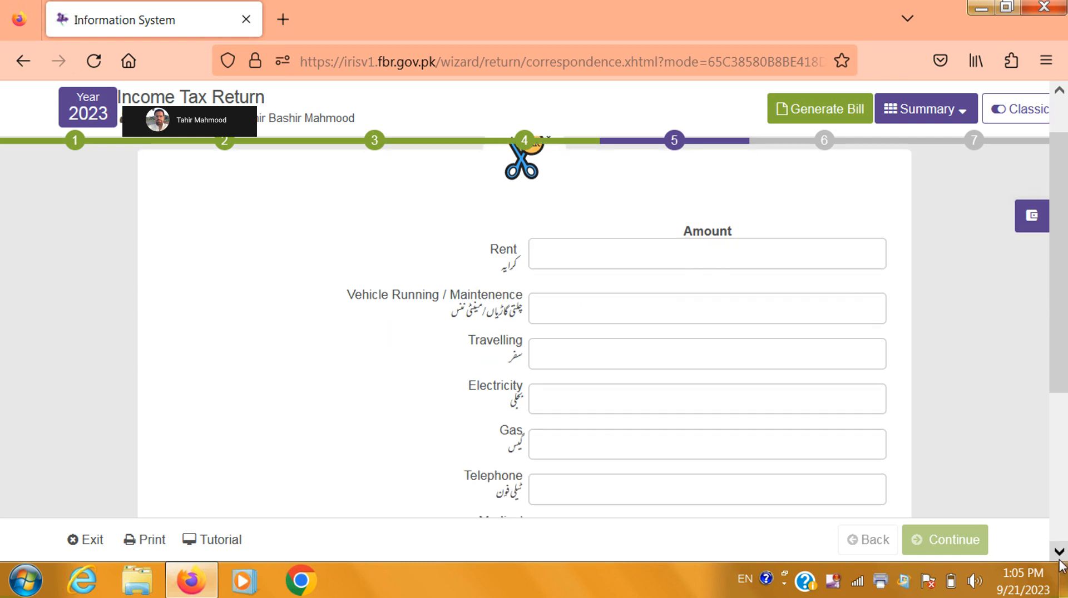
{"action": "scroll", "coordinate": [1061, 565], "scroll_direction": "down", "scroll_amount": 2}
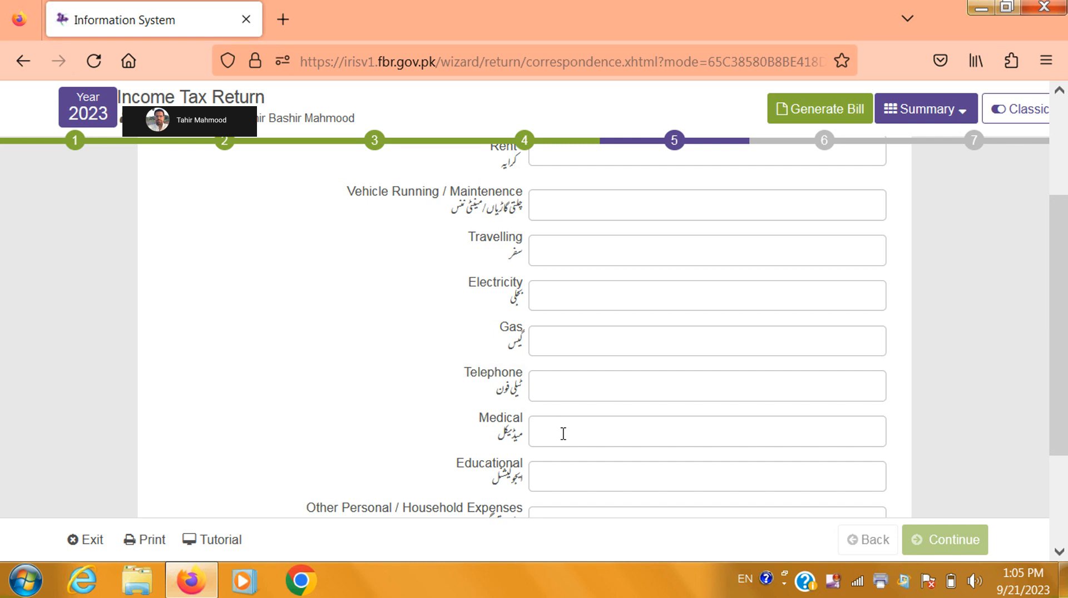
{"action": "left_click", "coordinate": [1060, 553]}
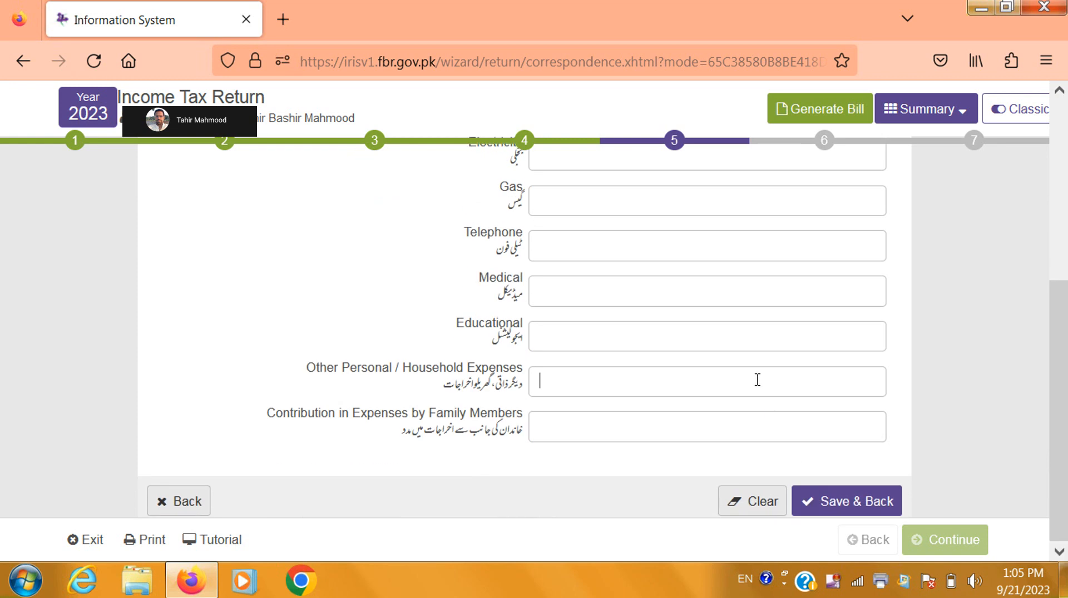
{"action": "type", "text": "4900000"}
{"action": "key", "text": "BackSpace"}
{"action": "left_click", "coordinate": [855, 507]}
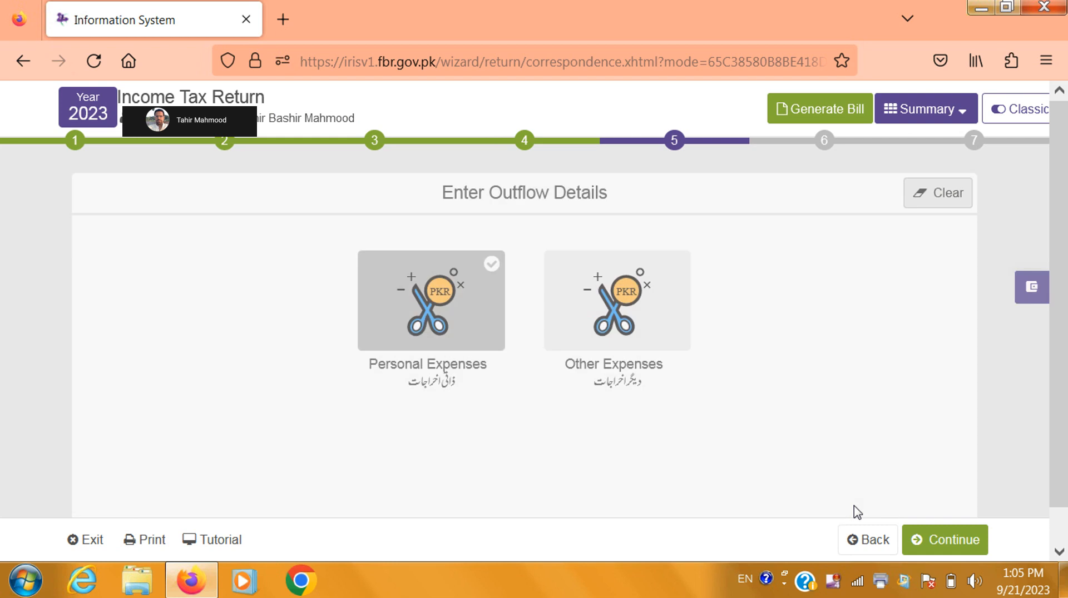
Finish the outflow details and proceed from the wealth statement to the proof attachment stage
{"action": "left_click", "coordinate": [952, 551]}
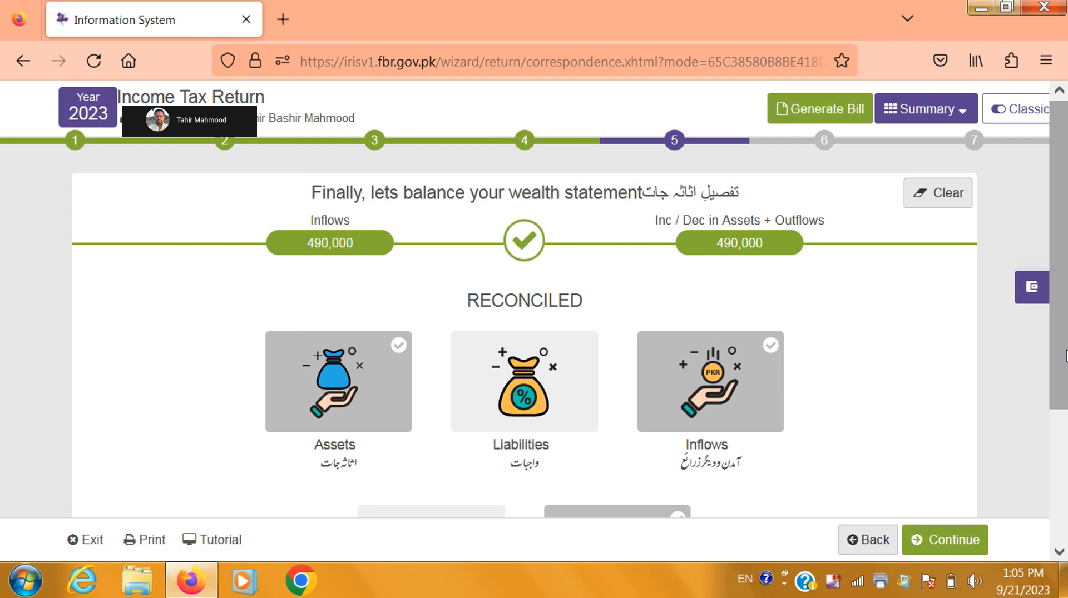
{"action": "left_click_drag", "start_coordinate": [1065, 356], "coordinate": [1065, 459]}
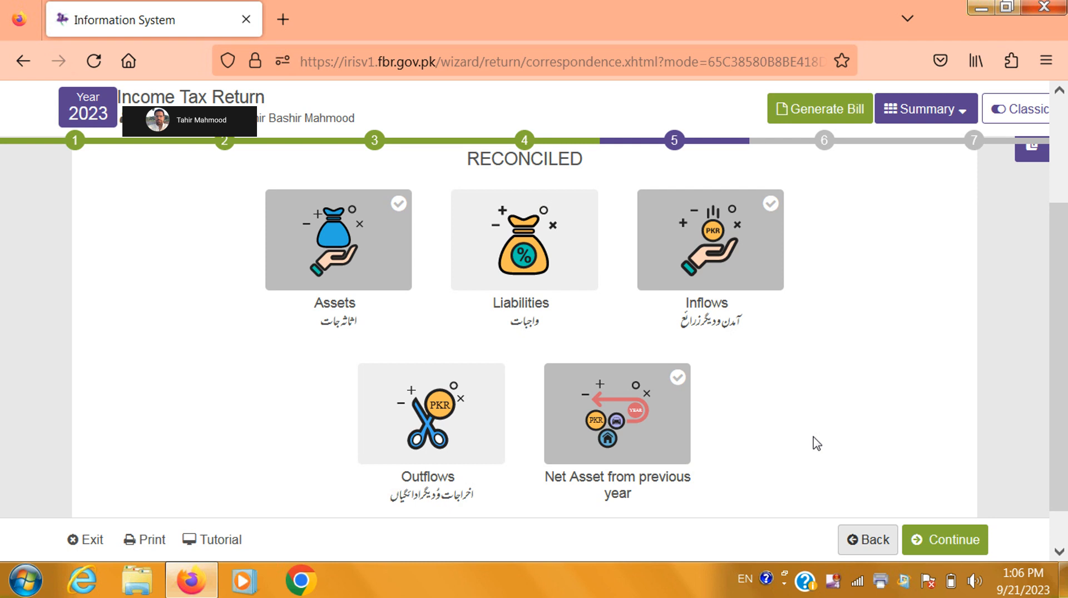
{"action": "left_click", "coordinate": [934, 542]}
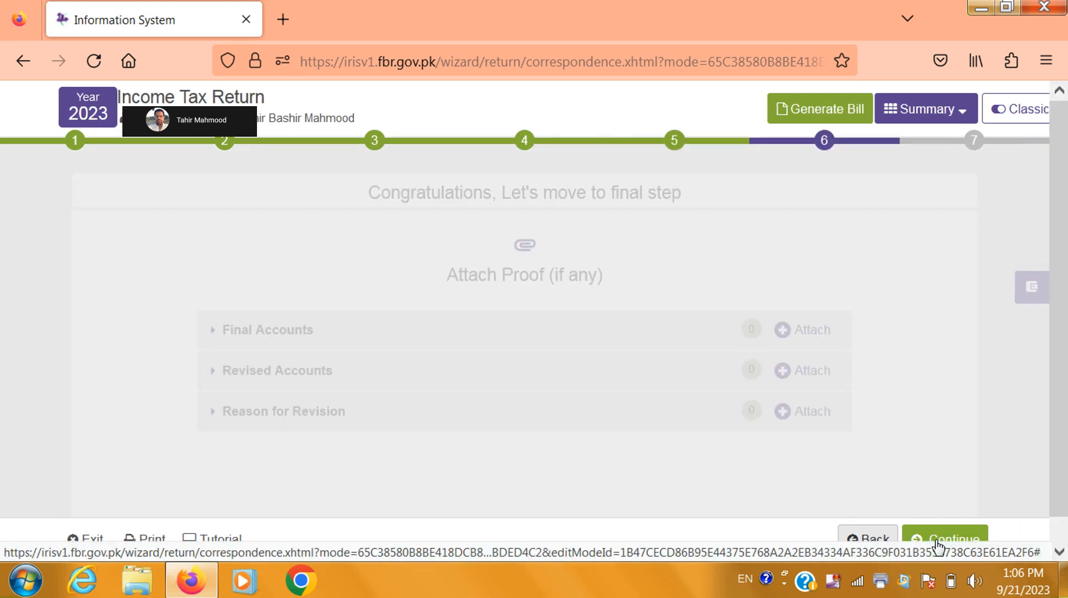